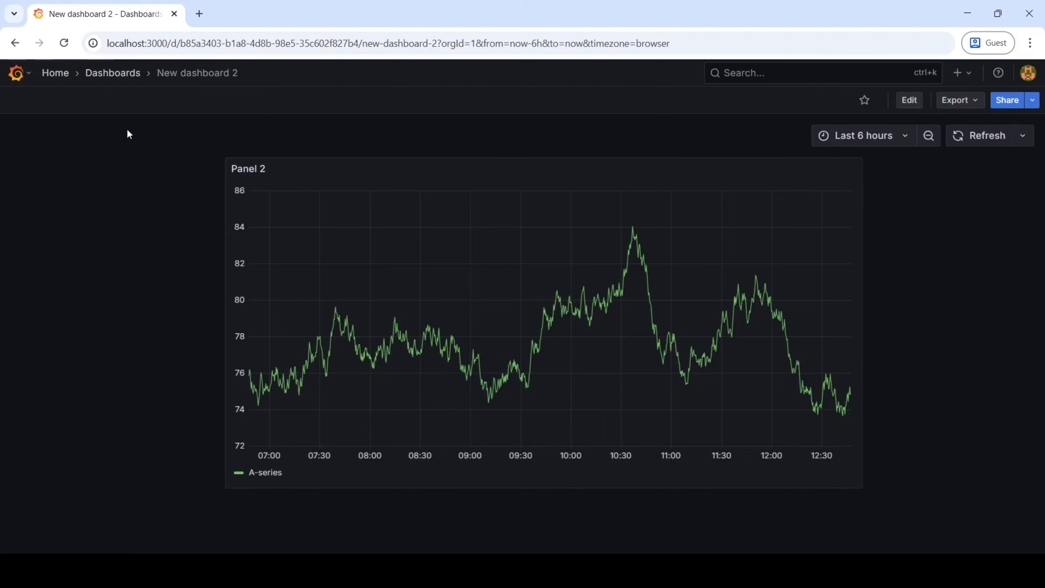
# Open the Network Device Inventory dashboard and edit its Network Devices panel, showing only the overrides
pyautogui.click(106, 73)
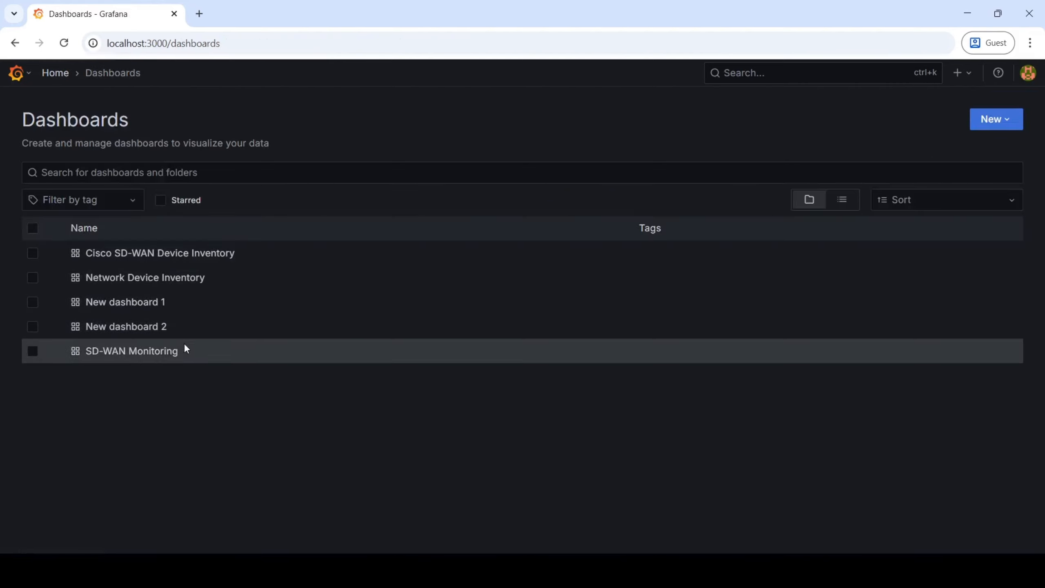
pyautogui.click(122, 278)
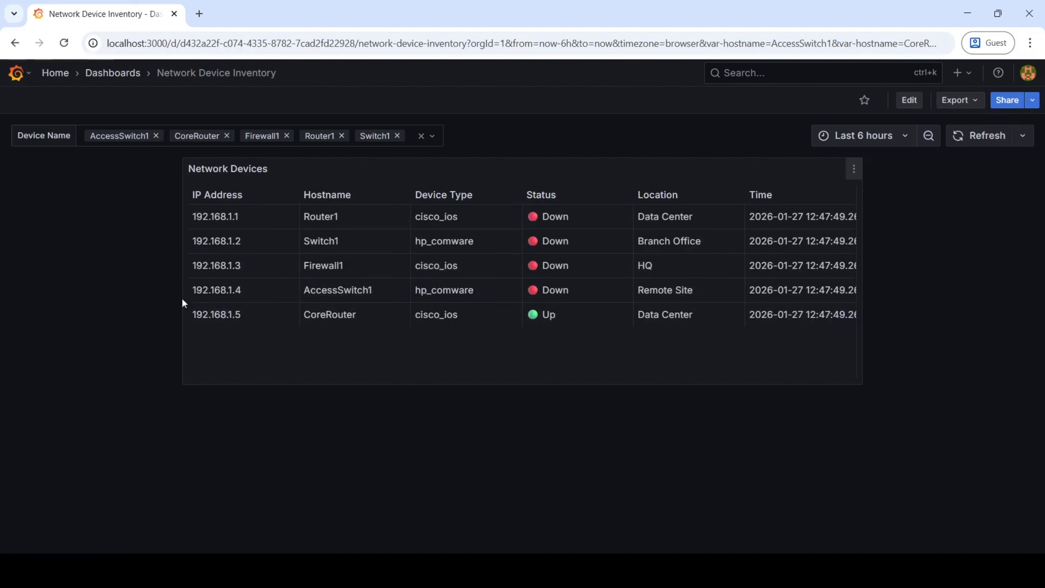
pyautogui.click(854, 173)
pyautogui.click(780, 222)
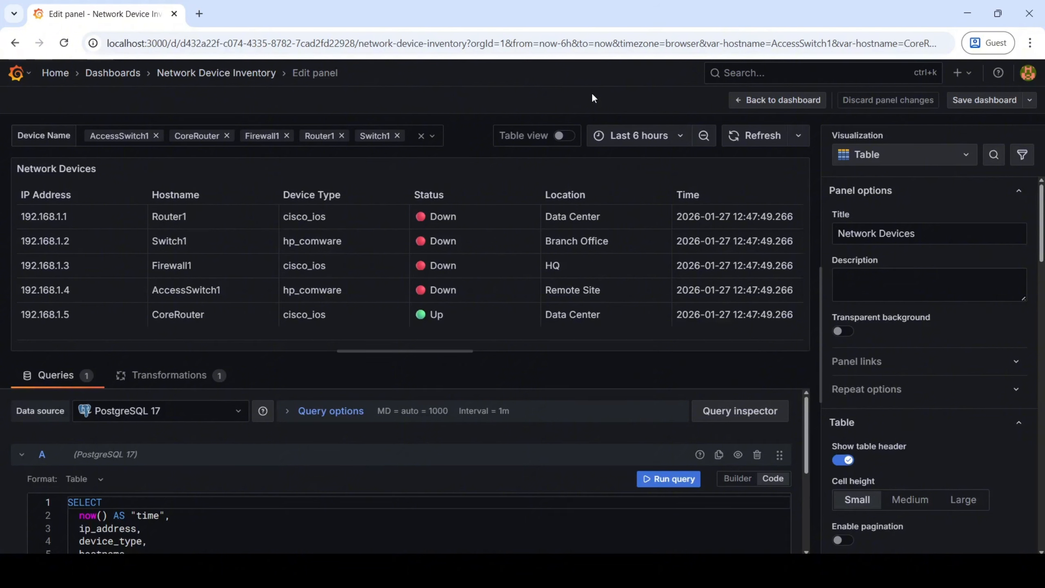
pyautogui.click(1024, 155)
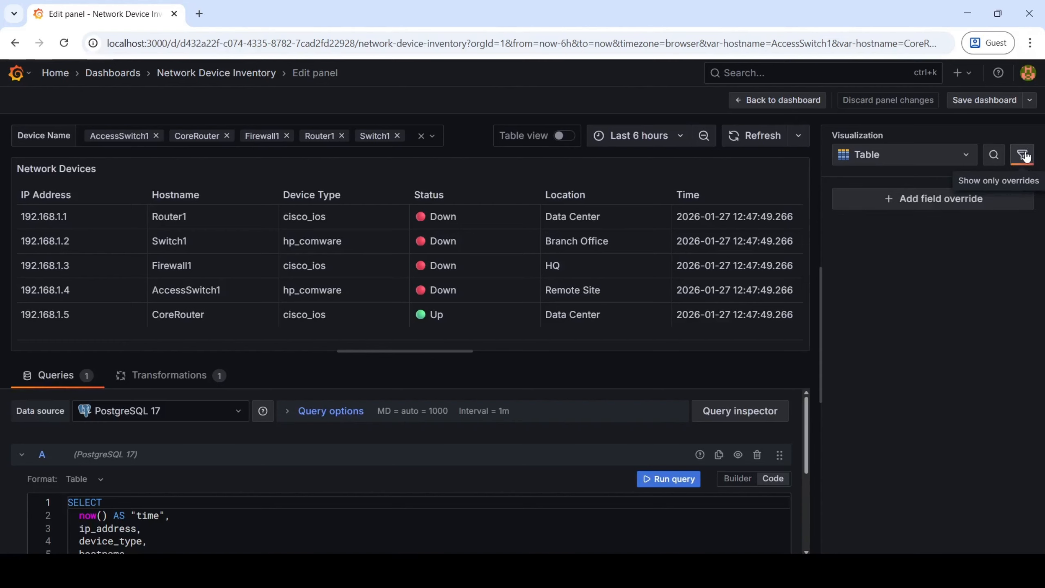
pyautogui.click(964, 201)
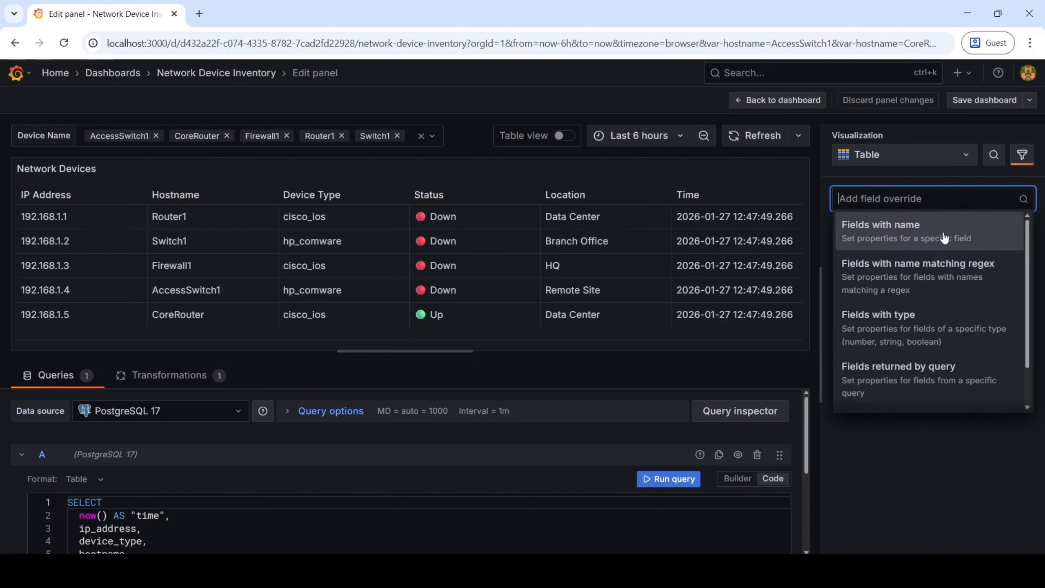
pyautogui.click(924, 242)
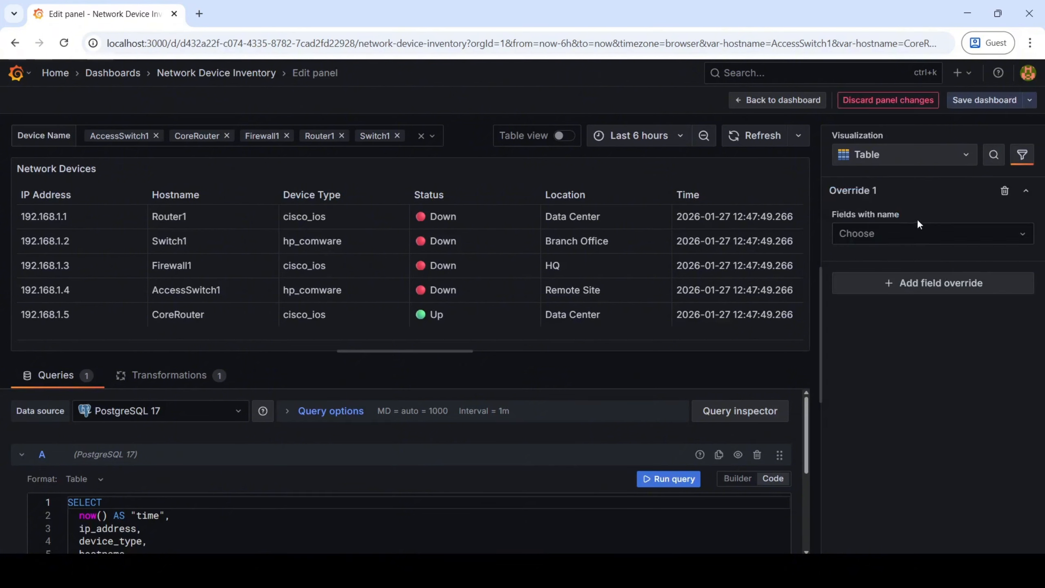
pyautogui.click(938, 232)
pyautogui.click(1003, 190)
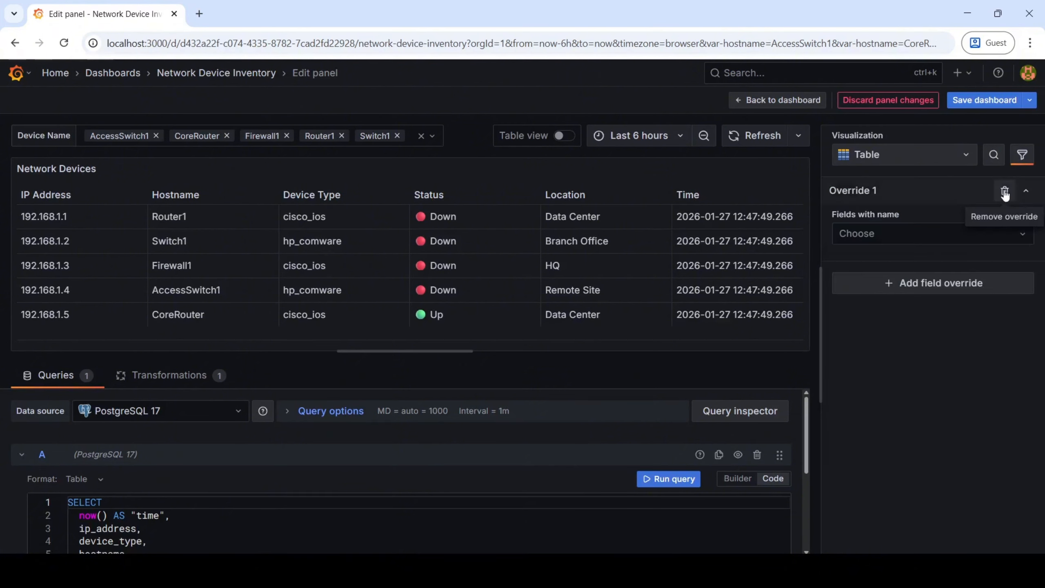
pyautogui.click(1004, 191)
# Add a field override of type Fields with name that targets the Status field
pyautogui.click(968, 200)
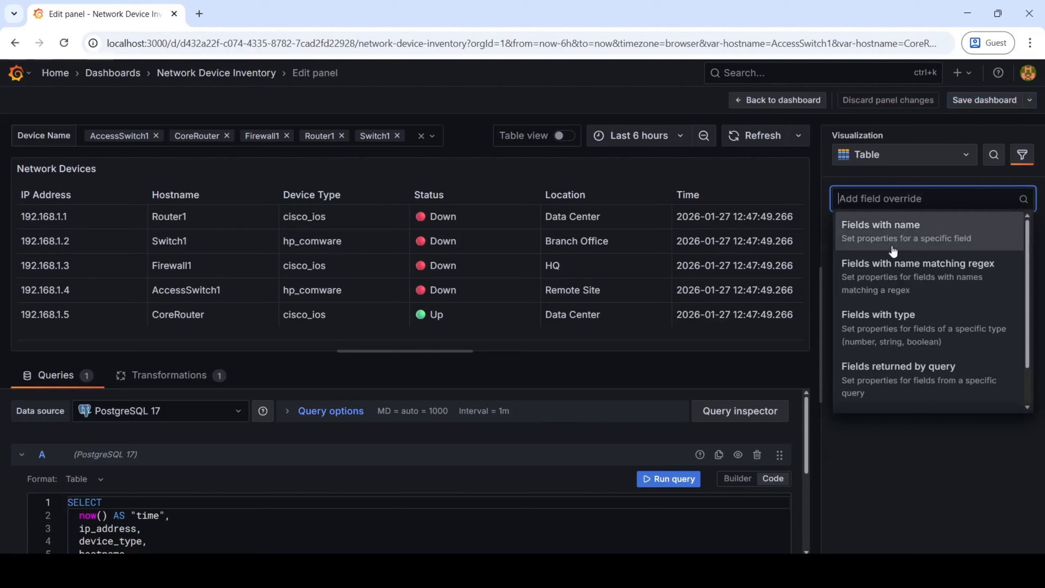
pyautogui.click(931, 239)
pyautogui.click(945, 236)
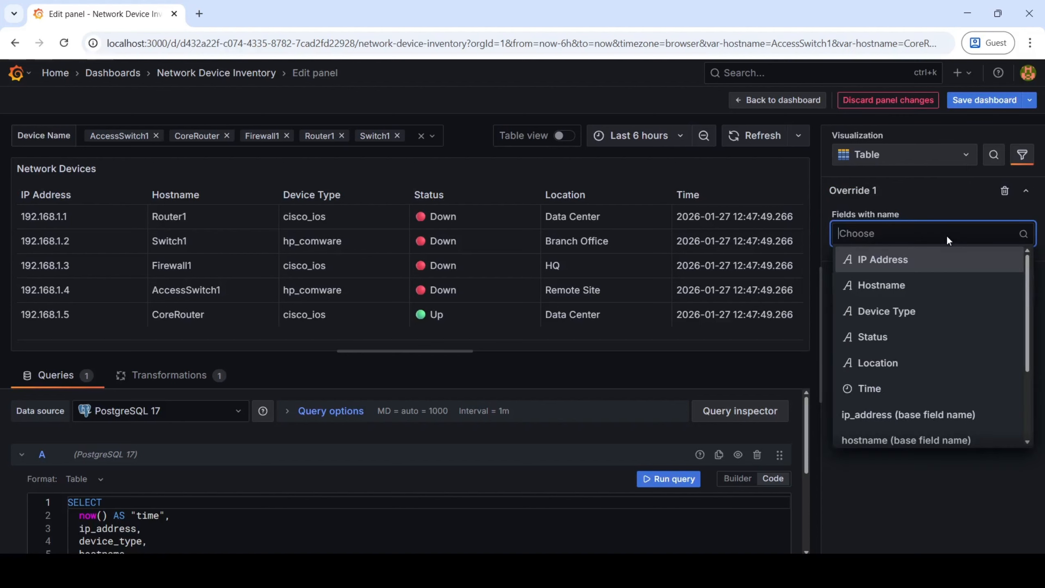
pyautogui.click(895, 348)
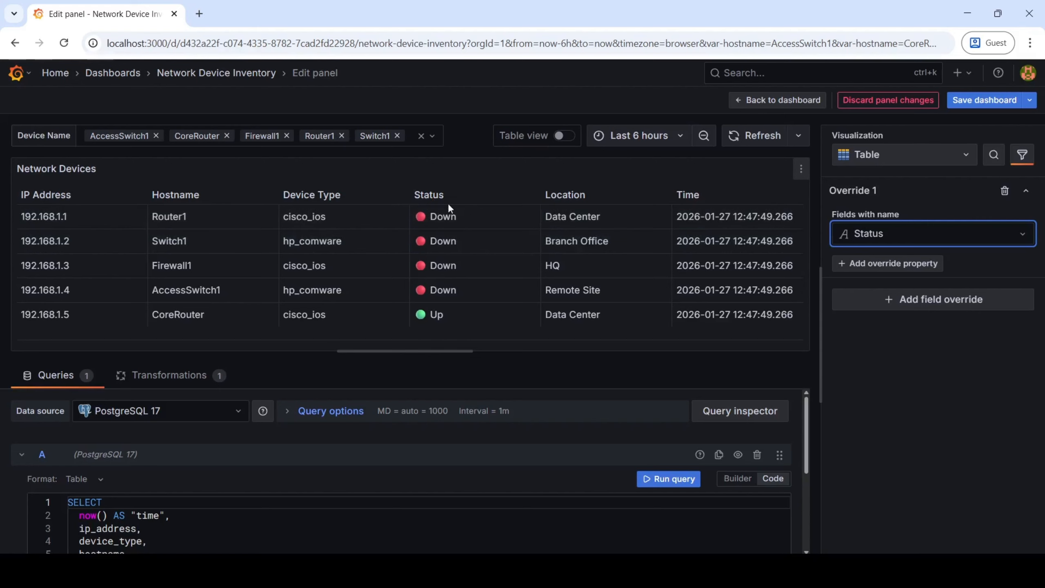
# Add a Cell type property to the Status override, set to Colored background with the Basic display mode
pyautogui.click(894, 267)
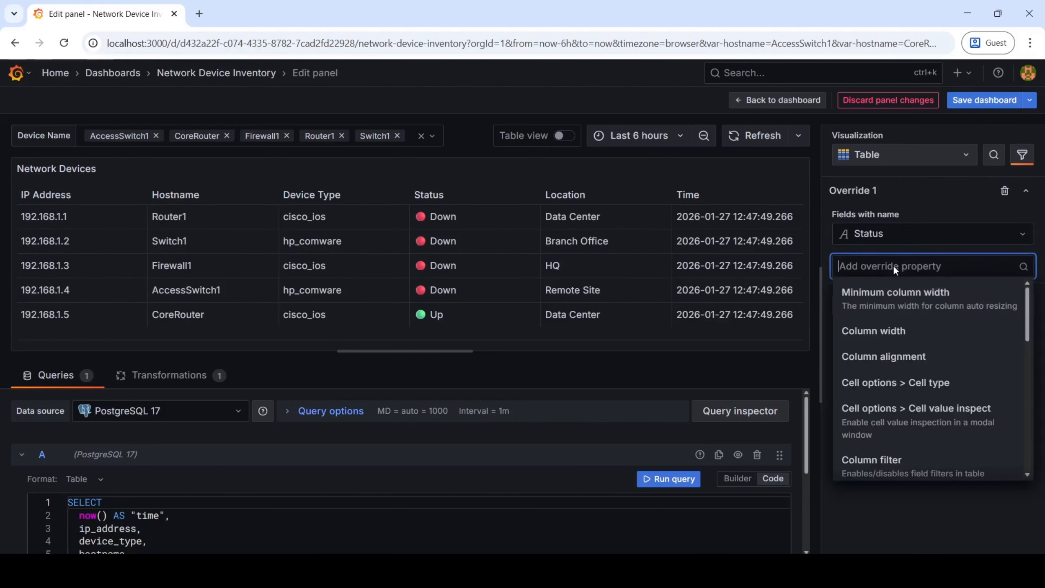
pyautogui.click(928, 387)
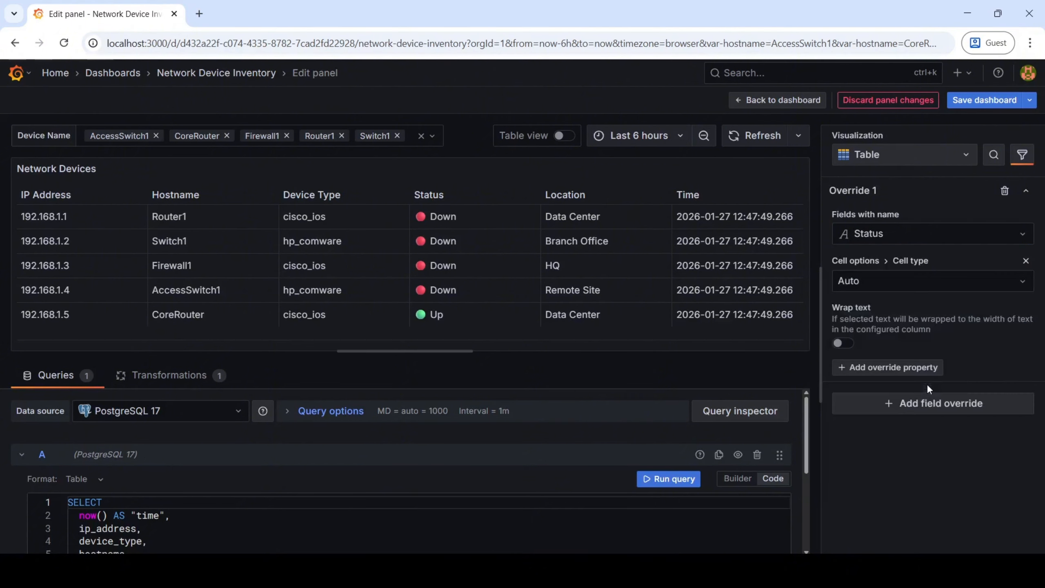
pyautogui.click(1000, 283)
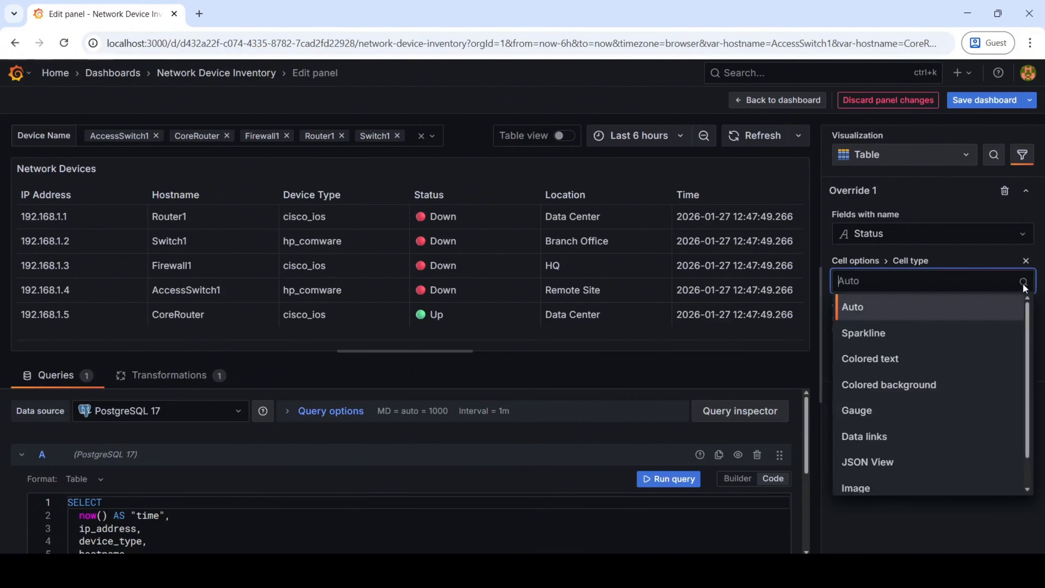
pyautogui.click(948, 389)
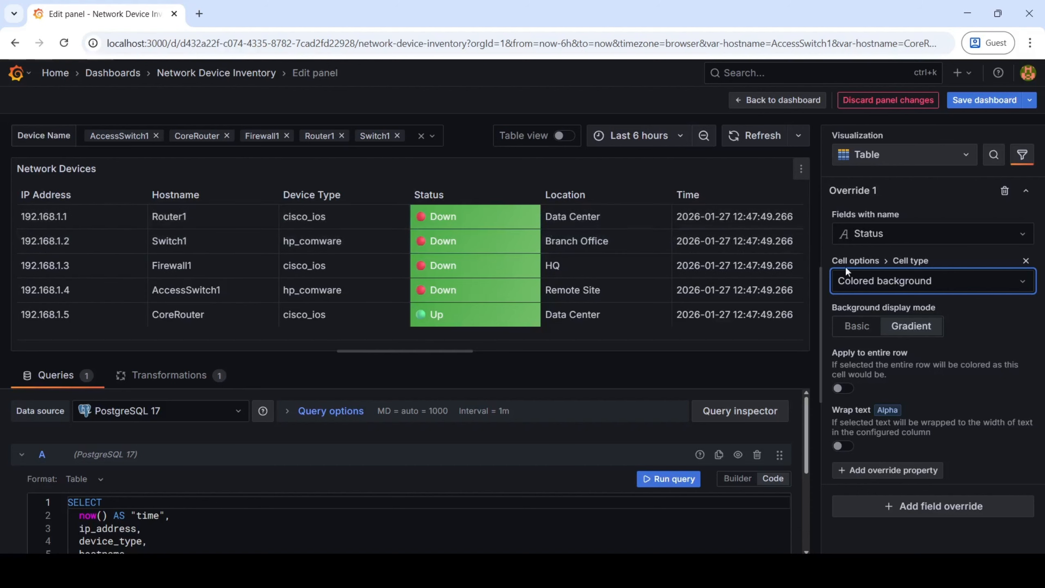
pyautogui.click(863, 331)
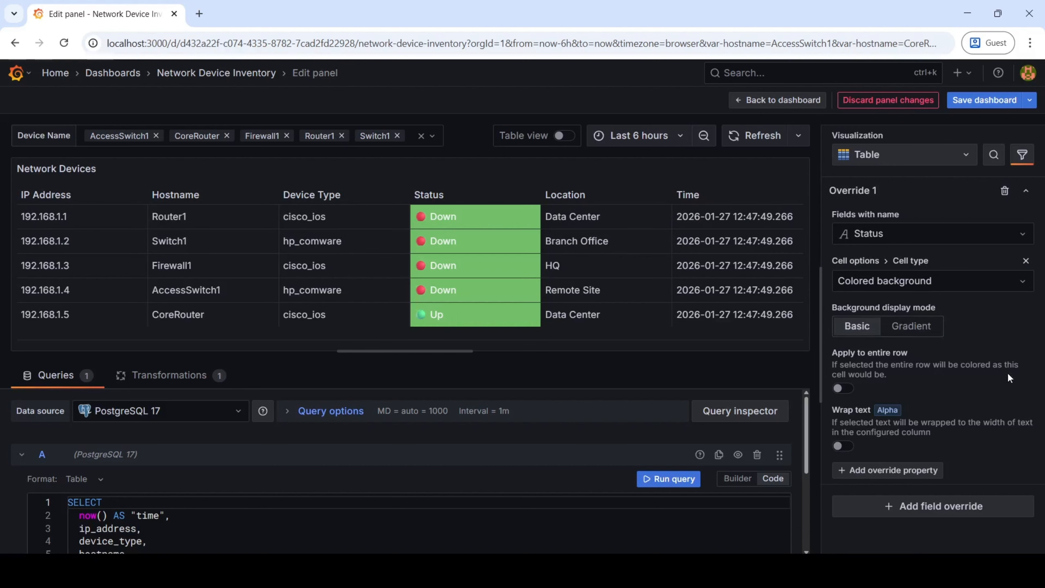
# Add a Color scheme property to the Status override and set it to Shades of a color
pyautogui.click(911, 471)
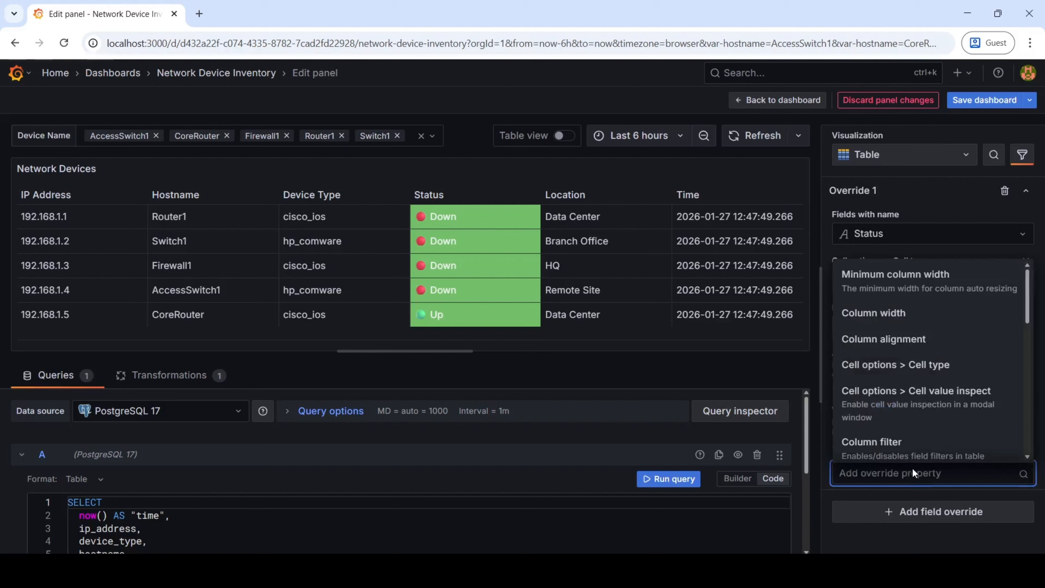
pyautogui.write('colo')
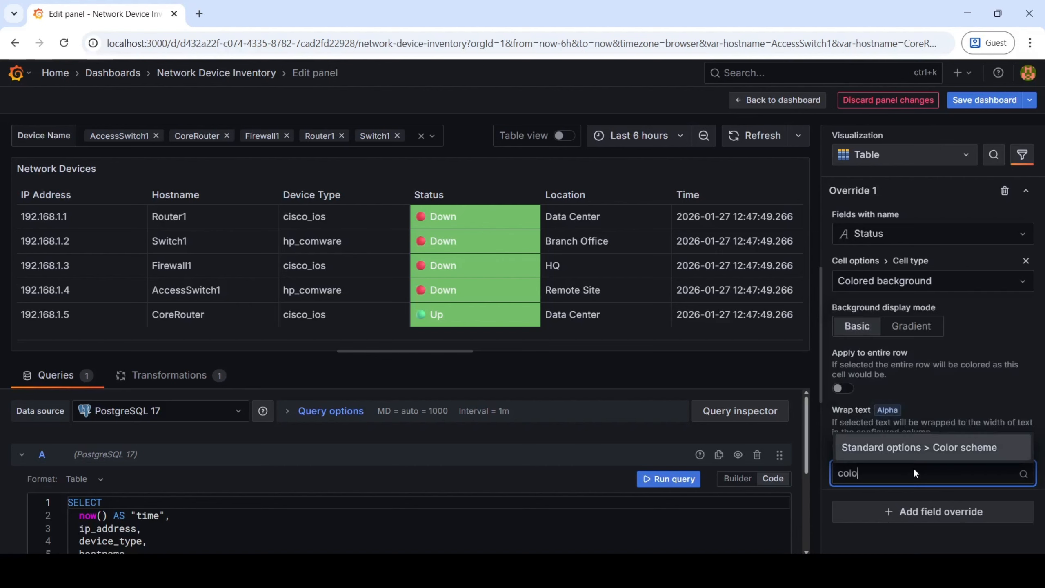
pyautogui.click(940, 451)
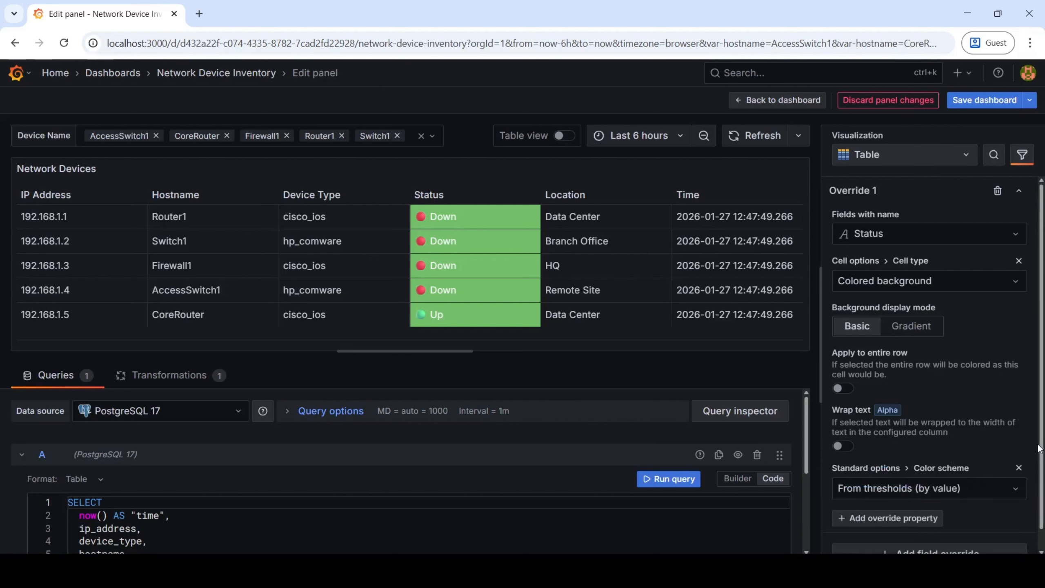
pyautogui.scroll(-1, 958, 473)
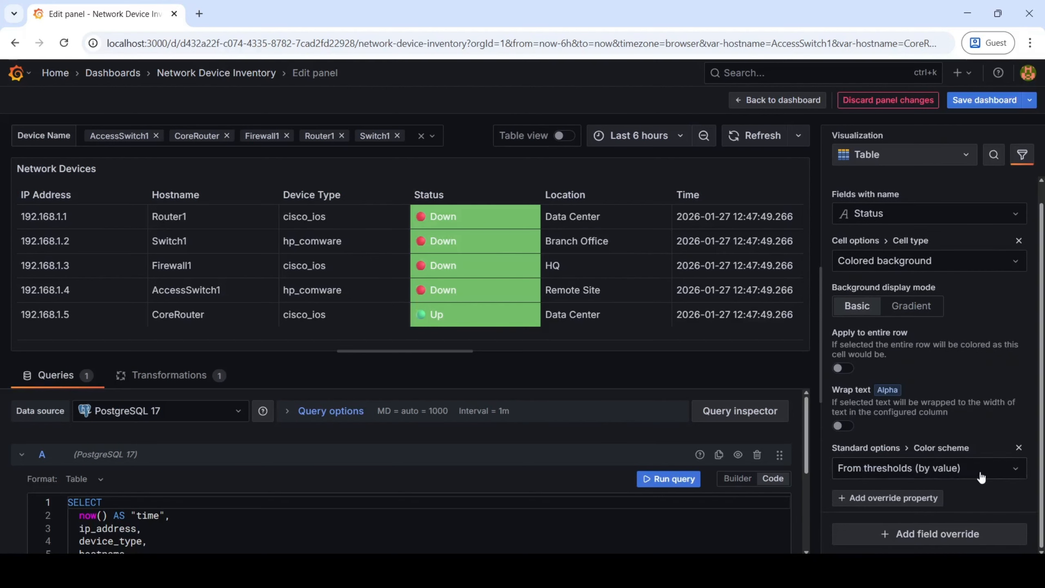
pyautogui.click(1016, 471)
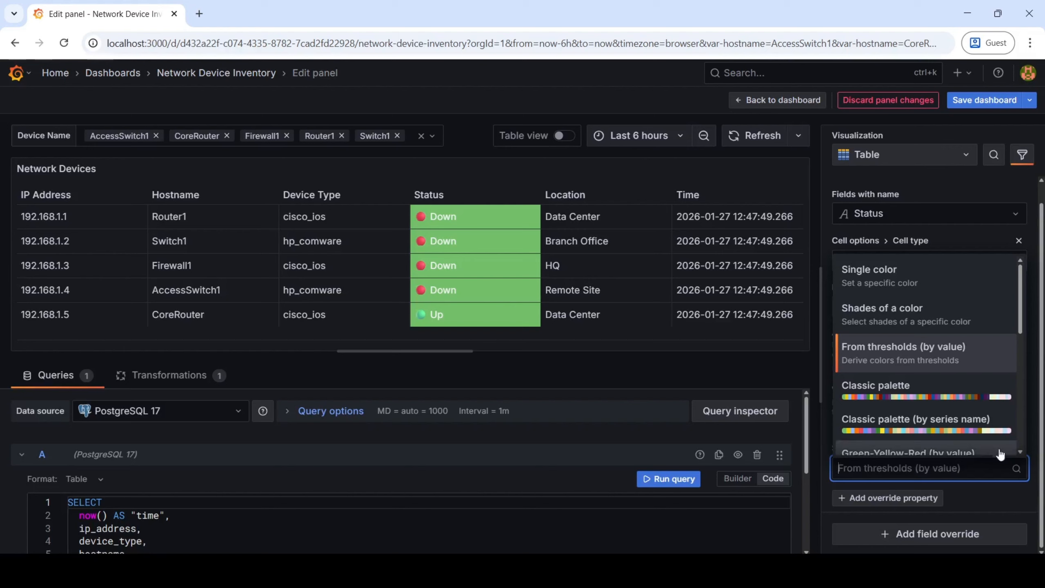
pyautogui.click(903, 315)
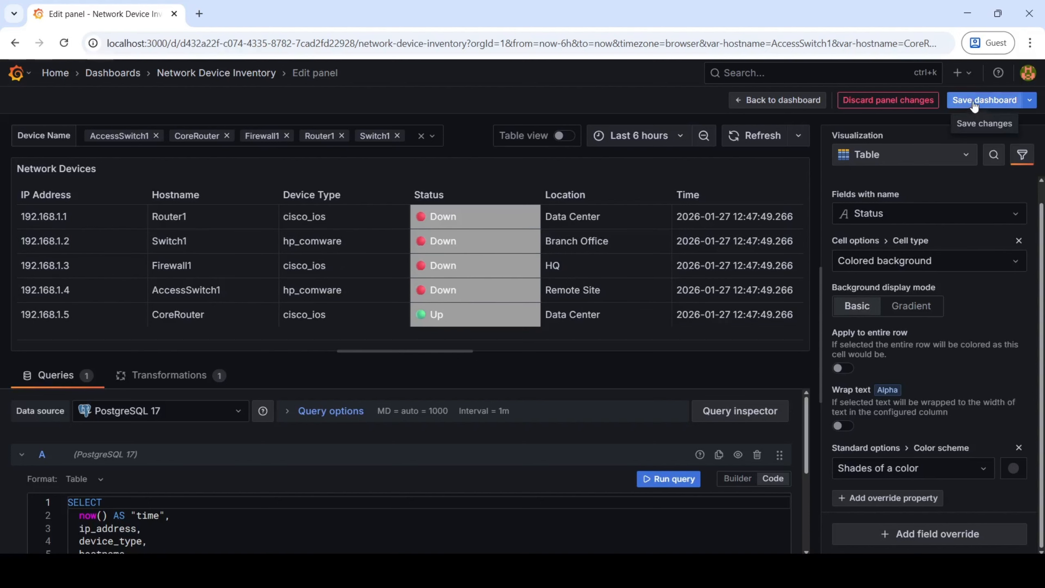
# Save the dashboard changes and return to the Network Device Inventory dashboard
pyautogui.click(987, 100)
pyautogui.click(618, 285)
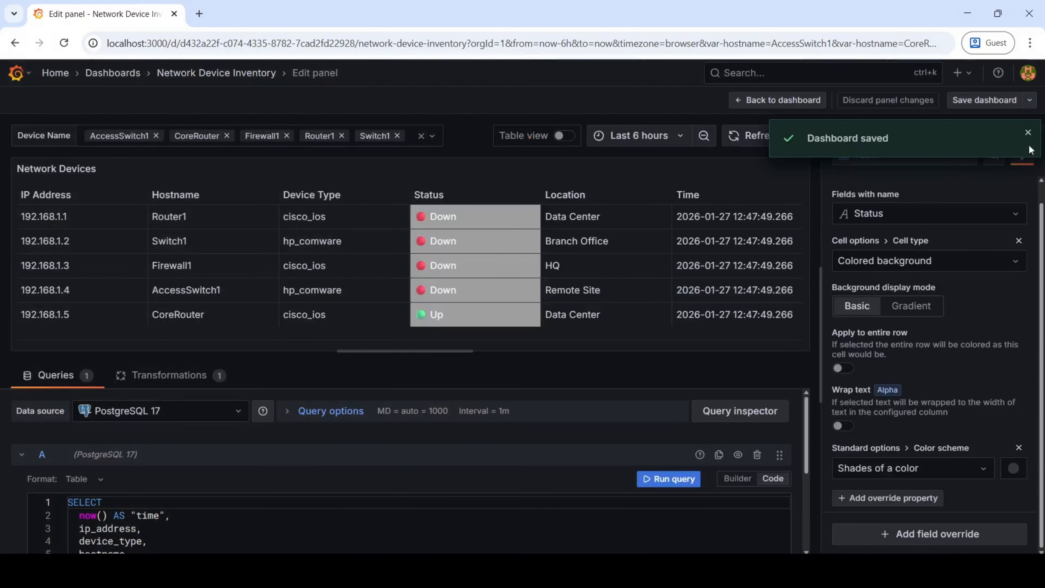
pyautogui.click(1028, 133)
pyautogui.click(761, 103)
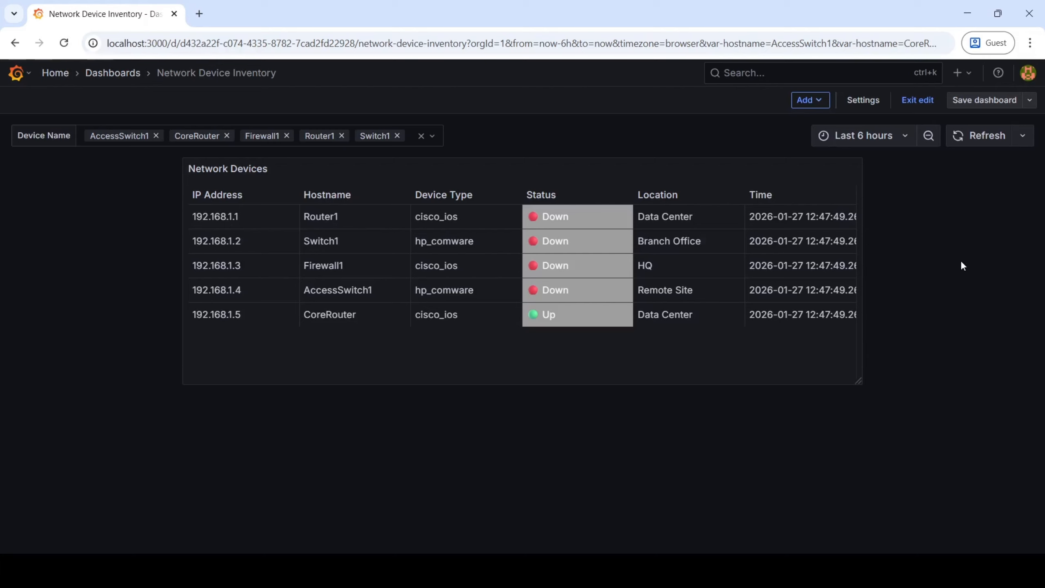
# Widen the Network Devices panel slightly to give the Time column more room
pyautogui.click(854, 170)
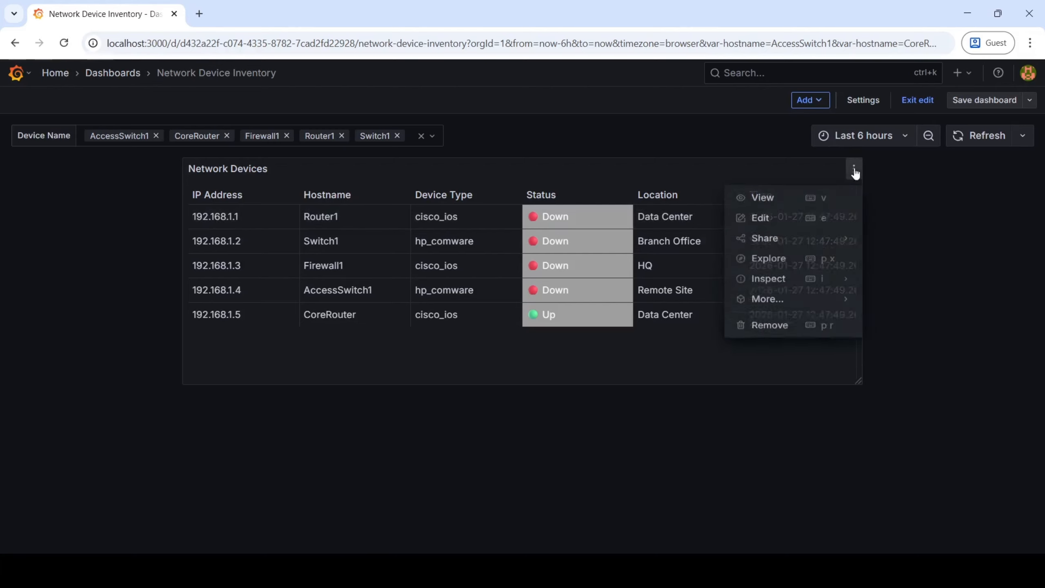
pyautogui.moveTo(858, 381); pyautogui.dragTo(907, 369)
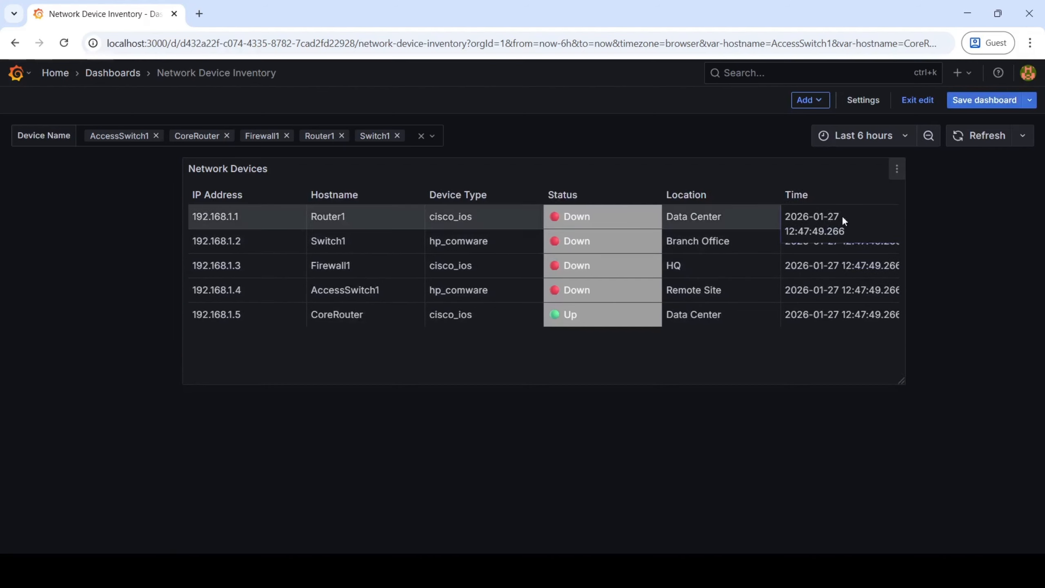
pyautogui.moveTo(842, 216); pyautogui.dragTo(825, 231)
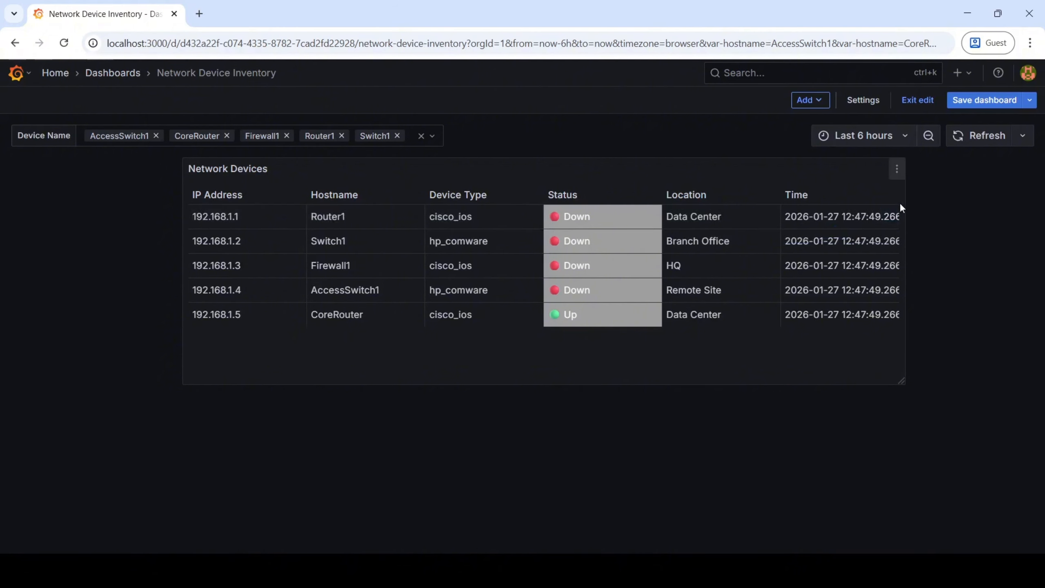
# Reopen the Network Devices panel for editing and show only its overrides
pyautogui.click(897, 169)
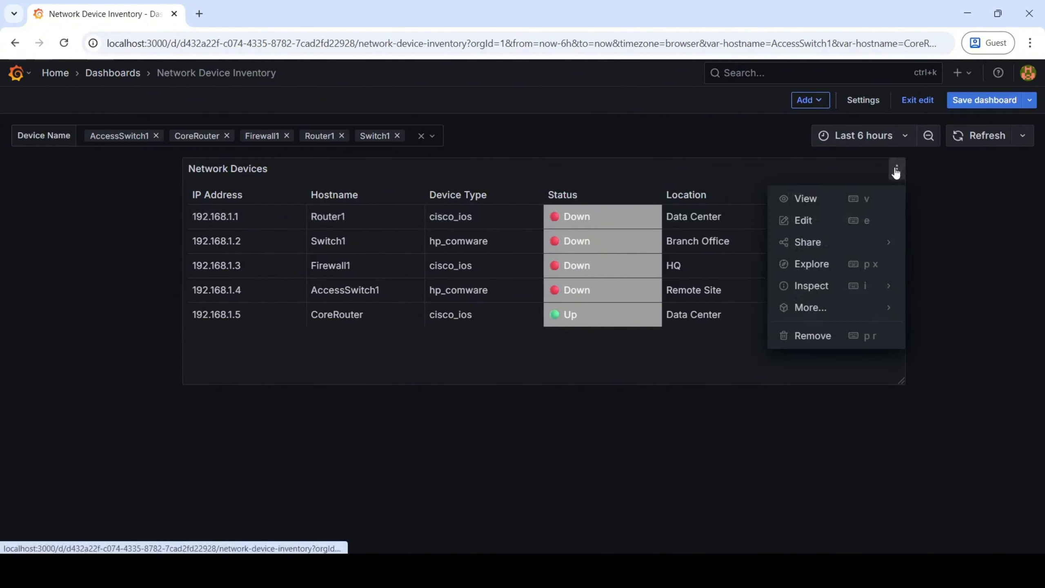
pyautogui.click(805, 221)
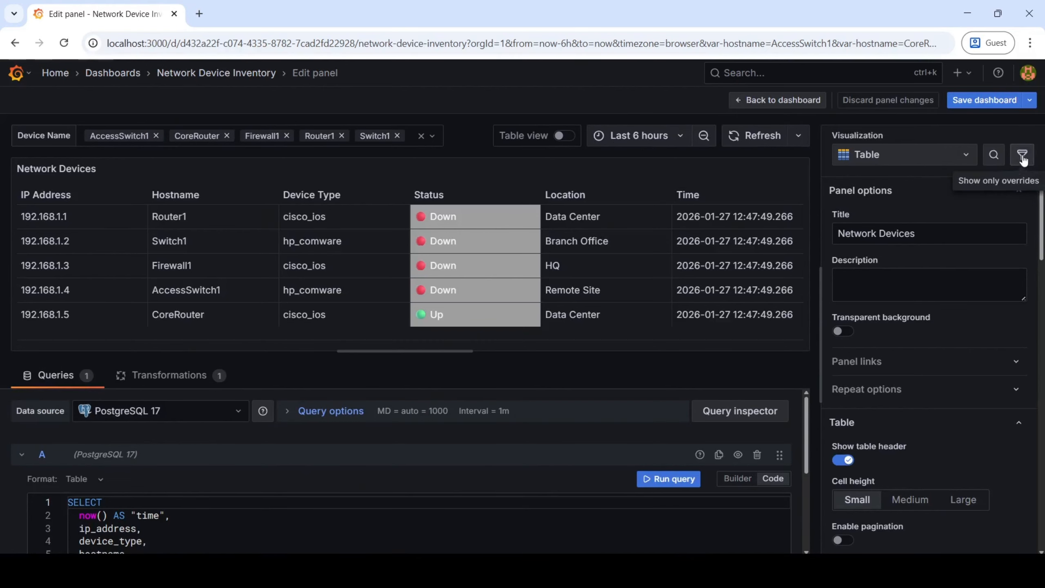
pyautogui.click(1022, 156)
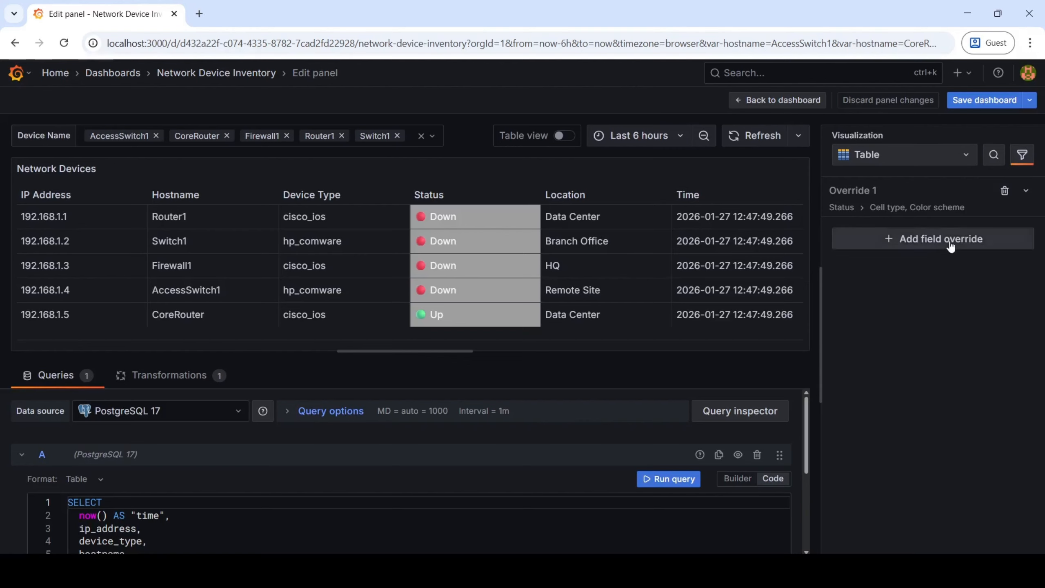
# Add a second field override of type Fields with name that targets the Time field
pyautogui.click(936, 241)
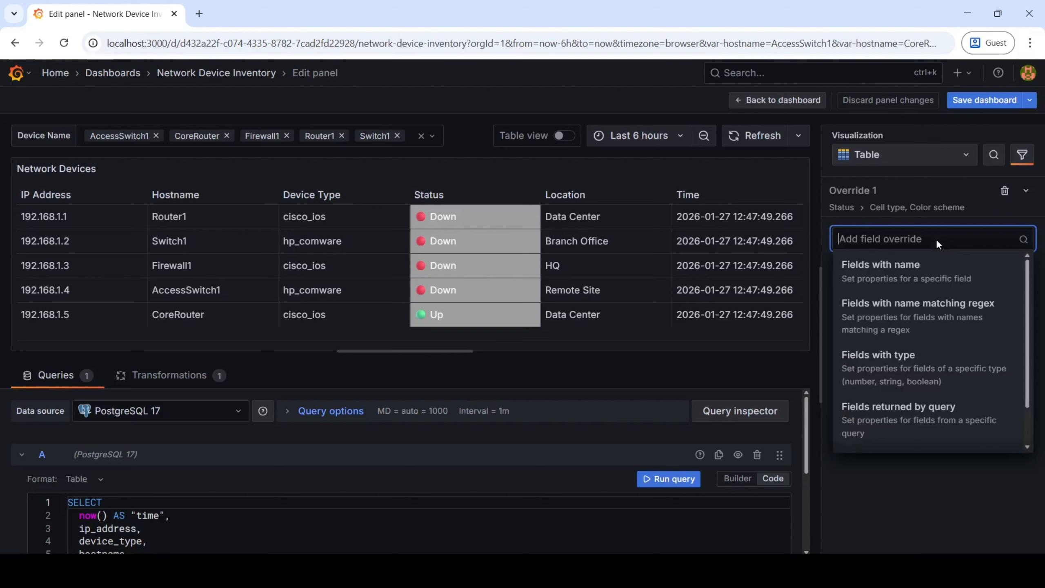
pyautogui.click(933, 276)
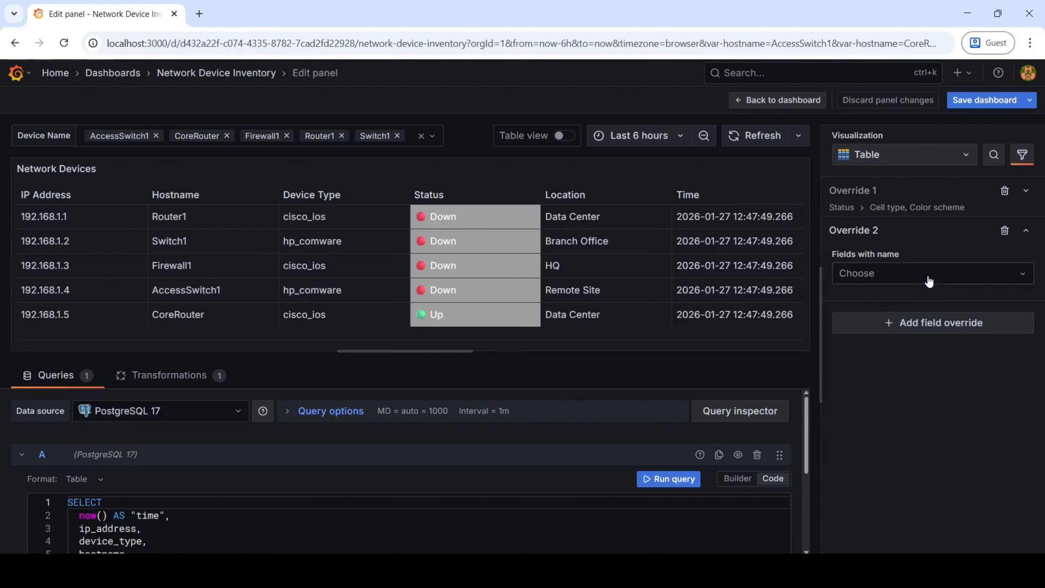
pyautogui.click(929, 277)
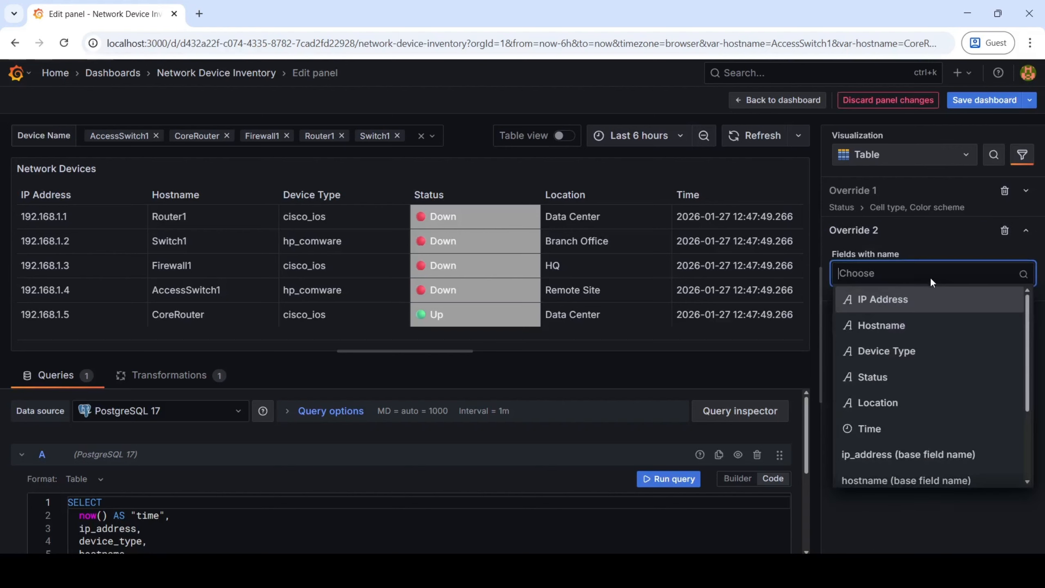
pyautogui.click(948, 433)
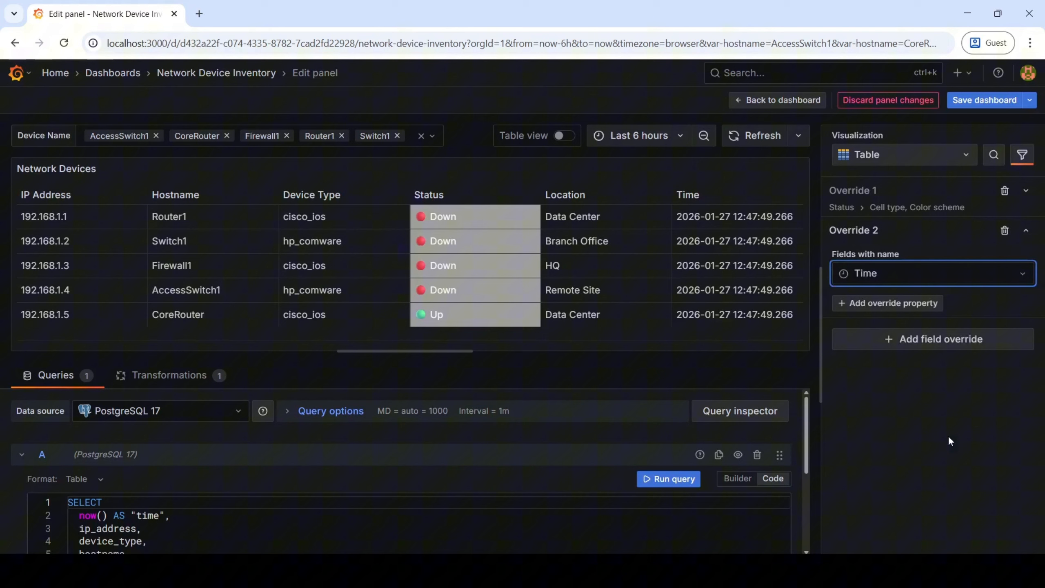
# Add the Standard options > Unit property to the Time field override, consulting the overrides guide on GitHub
pyautogui.click(909, 308)
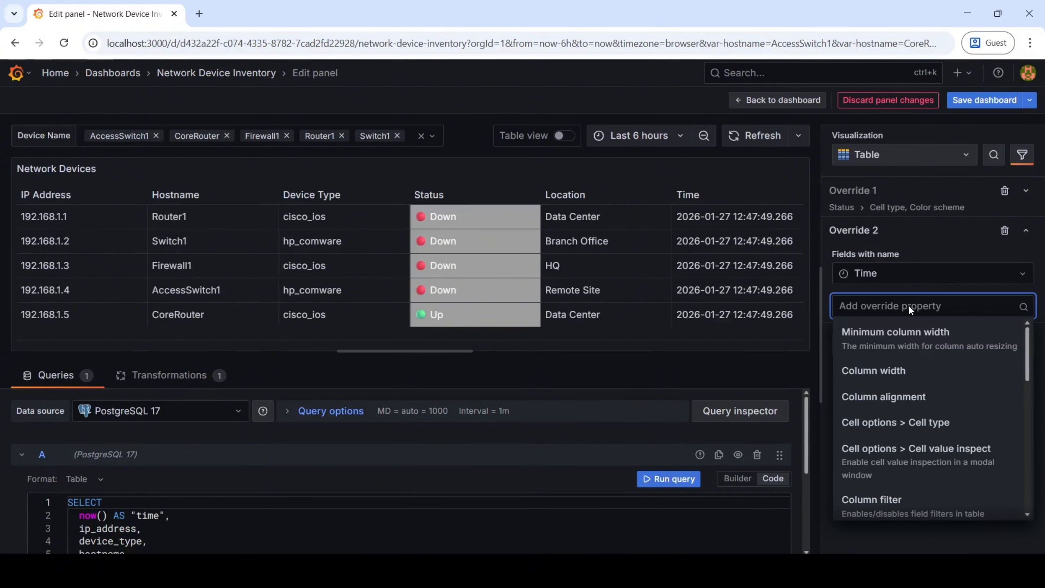
pyautogui.hotkey('alt', 'Tab')
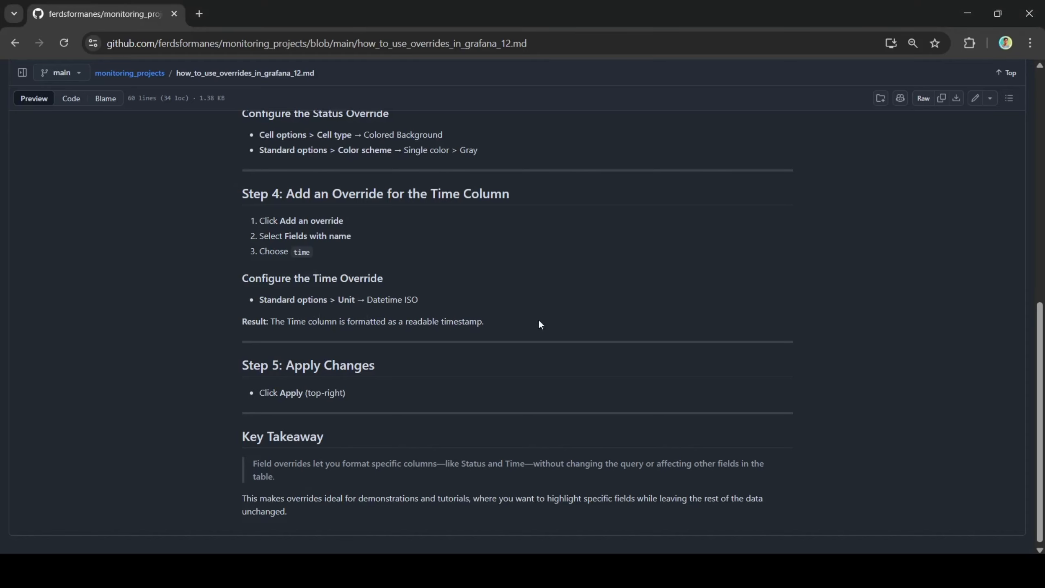
pyautogui.hotkey('alt', 'Tab')
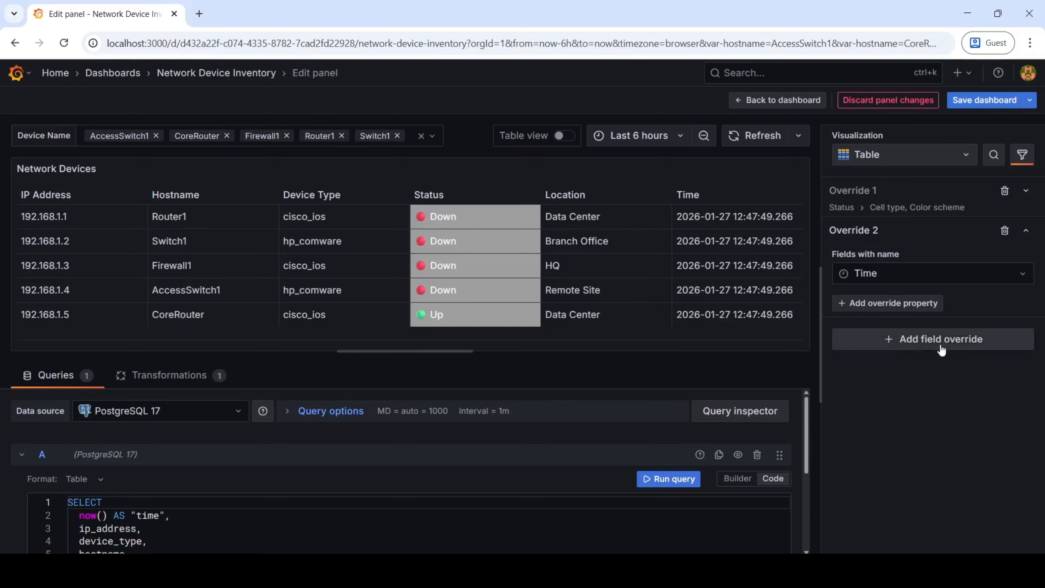
pyautogui.click(926, 307)
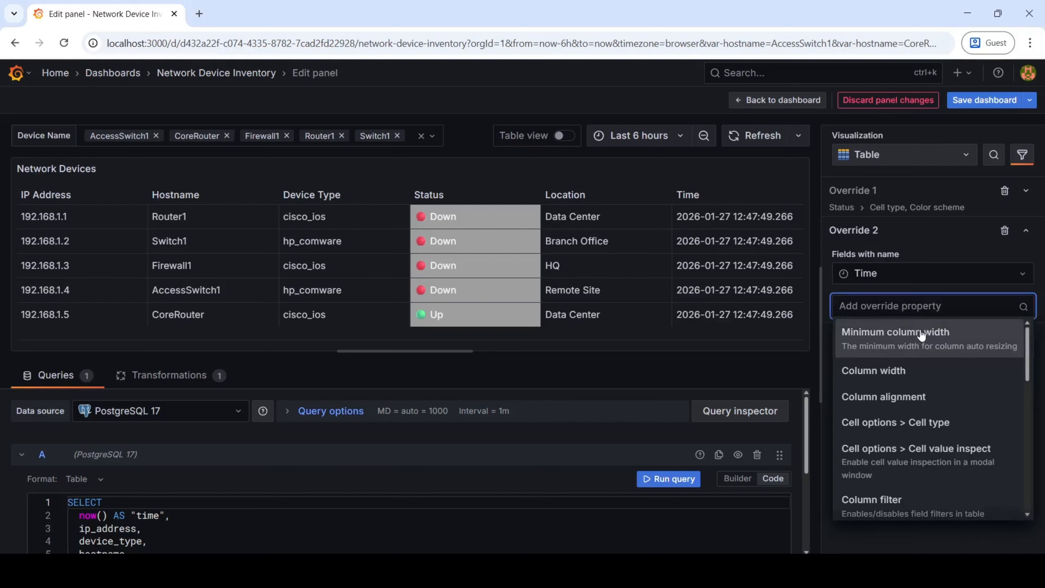
pyautogui.write('sta')
pyautogui.click(922, 333)
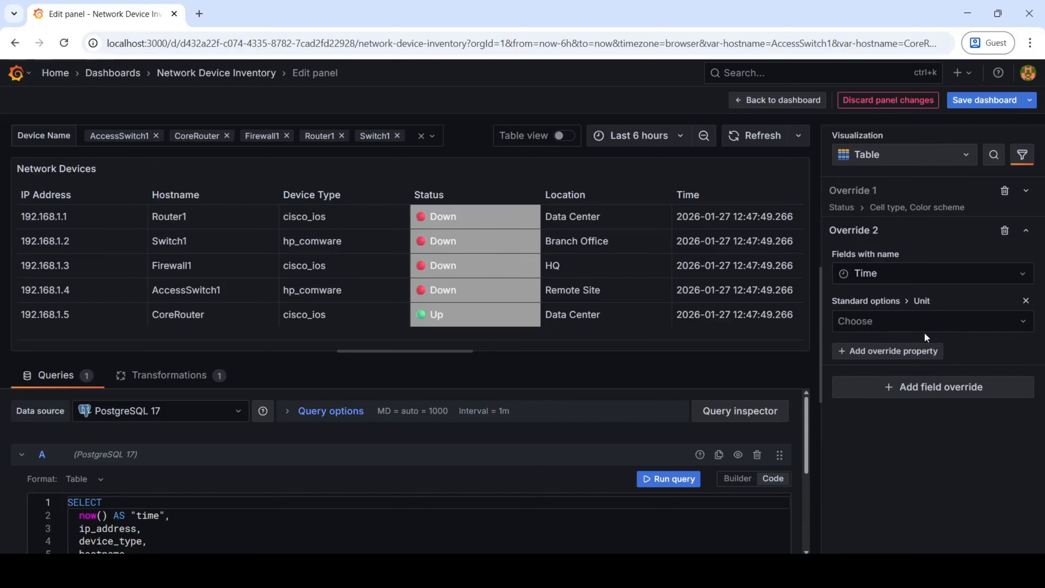
# Set the Time override's unit to Date & time / Datetime ISO and check it against the GitHub guide
pyautogui.click(931, 329)
pyautogui.write('datat')
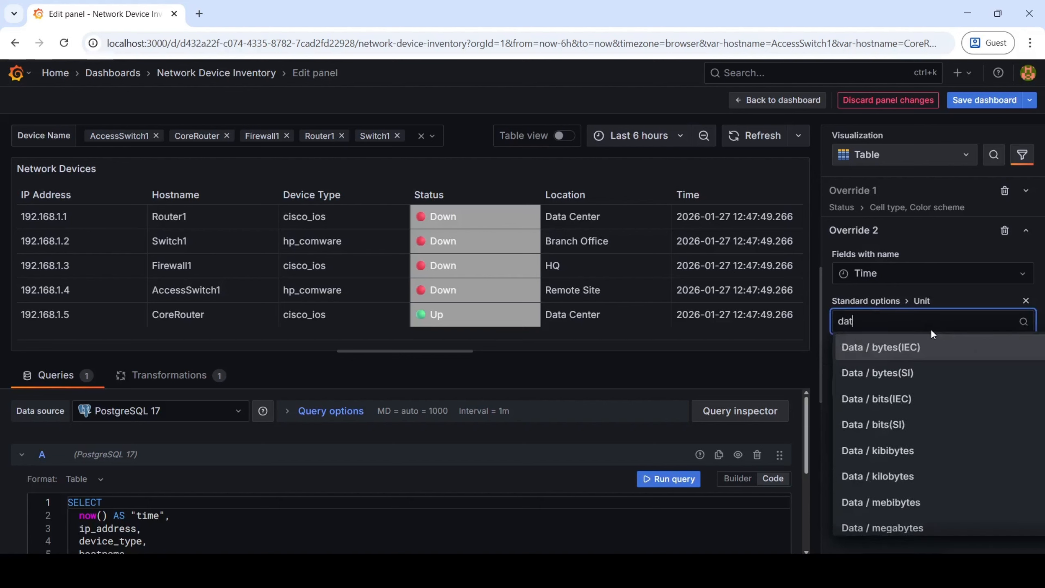
pyautogui.write('ime iso')
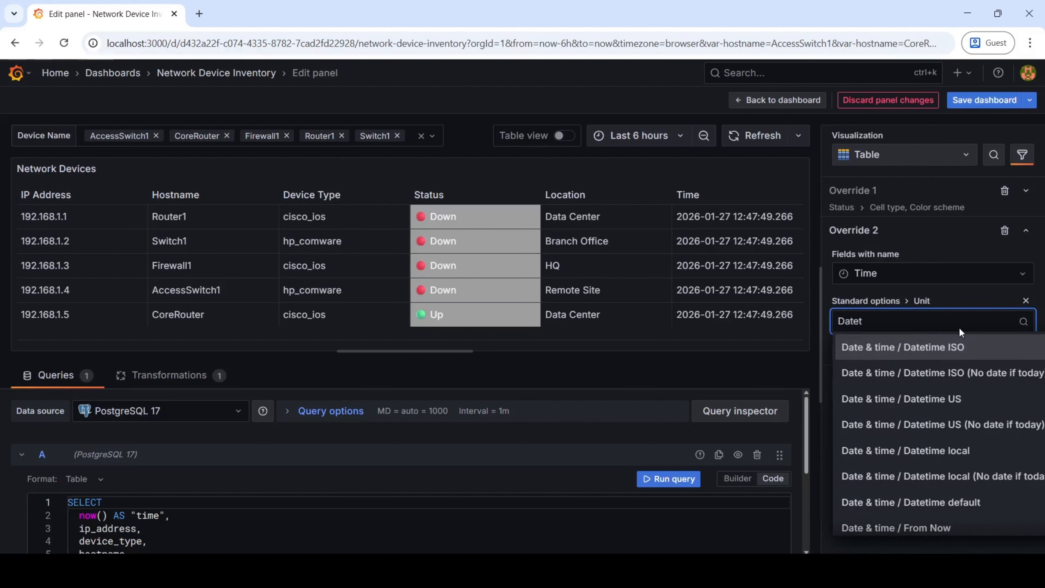
pyautogui.click(972, 350)
pyautogui.hotkey('alt', 'Tab')
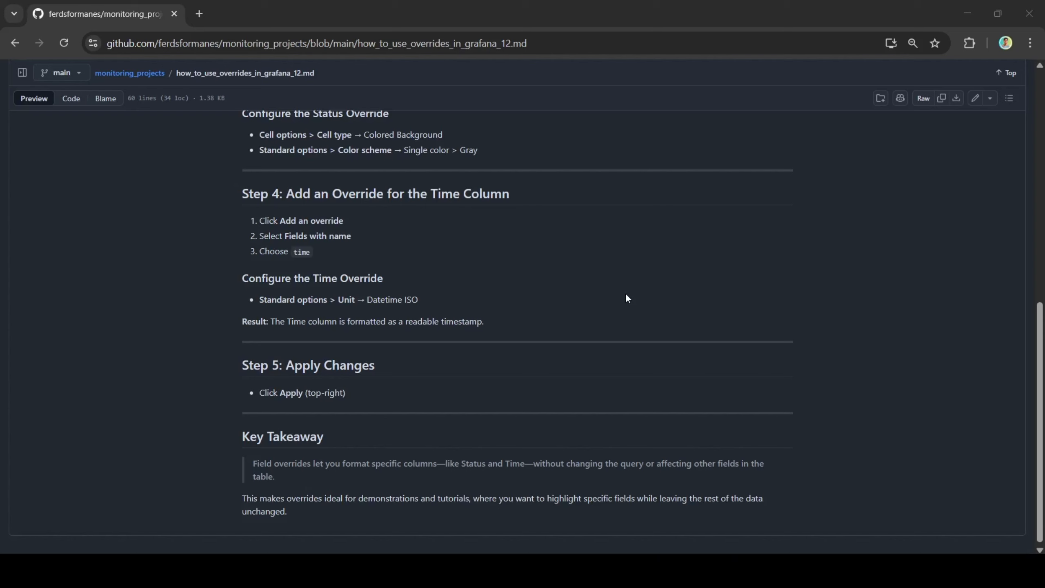
pyautogui.moveTo(419, 301); pyautogui.dragTo(393, 299)
pyautogui.click(705, 287)
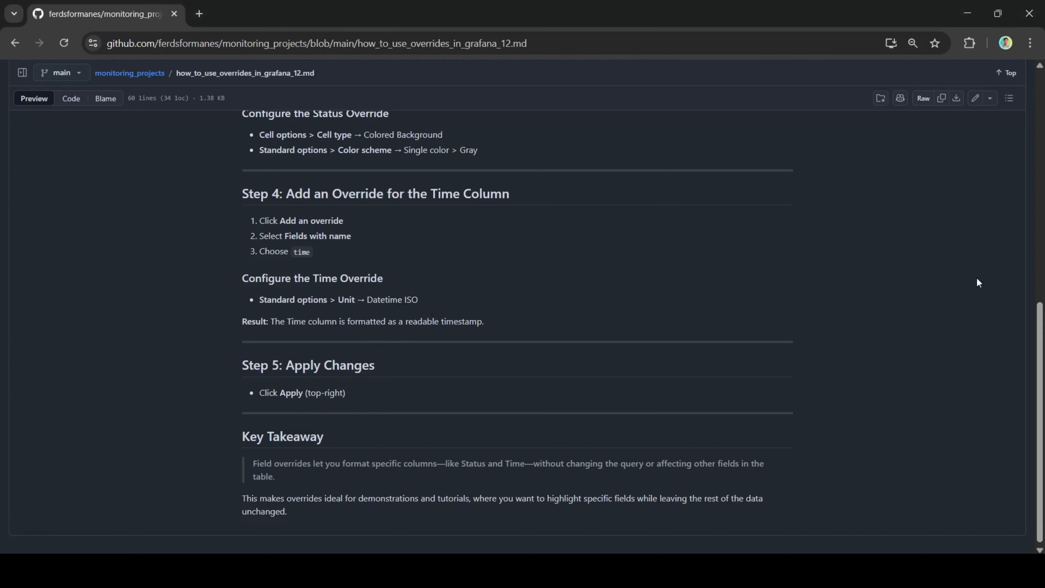
pyautogui.hotkey('alt', 'Tab')
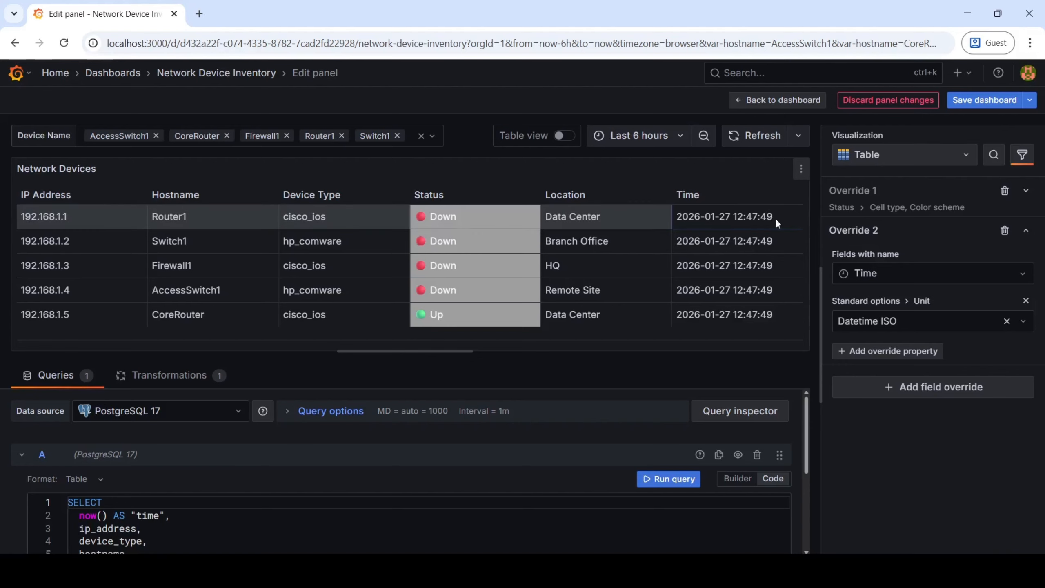
# Collapse the Time override, then save the dashboard and go back to the Network Device Inventory view
pyautogui.click(1019, 238)
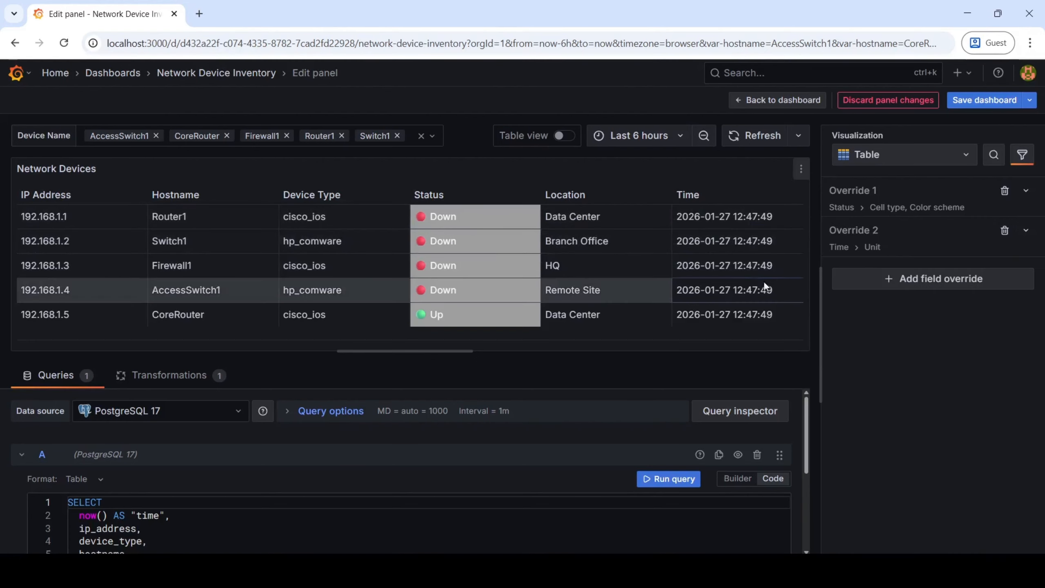
pyautogui.click(986, 100)
pyautogui.click(618, 285)
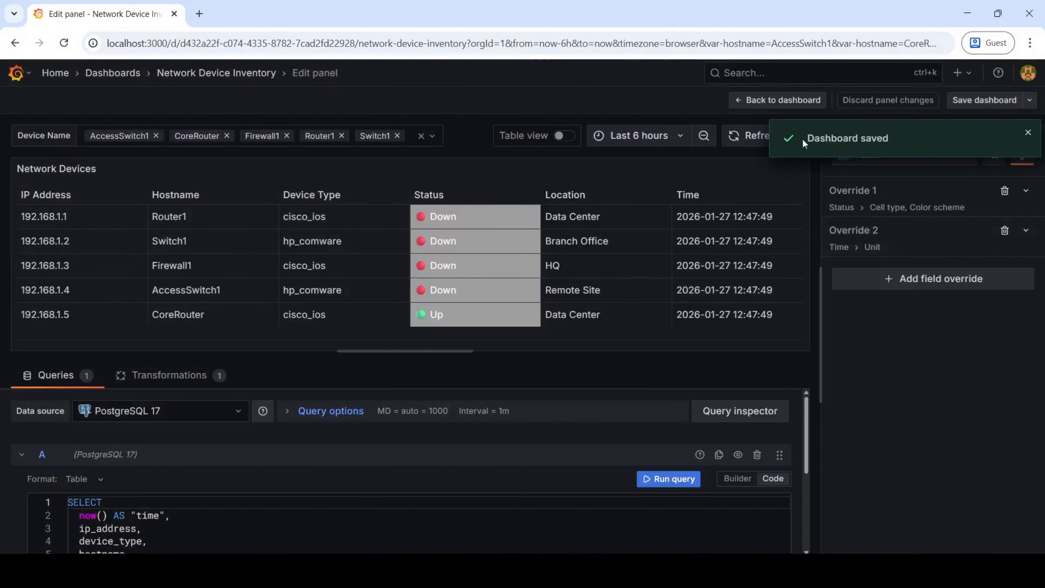
pyautogui.click(770, 100)
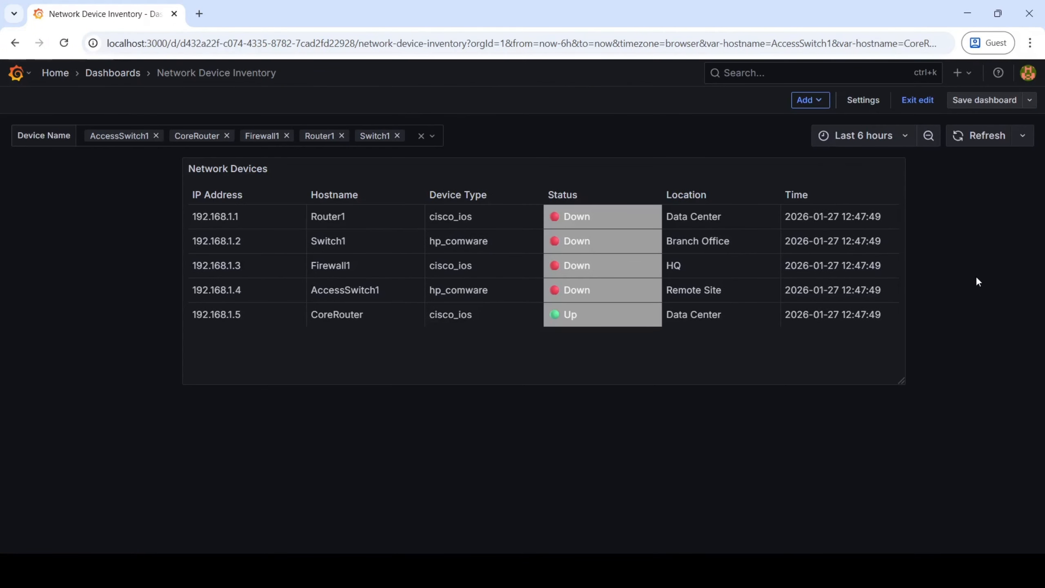